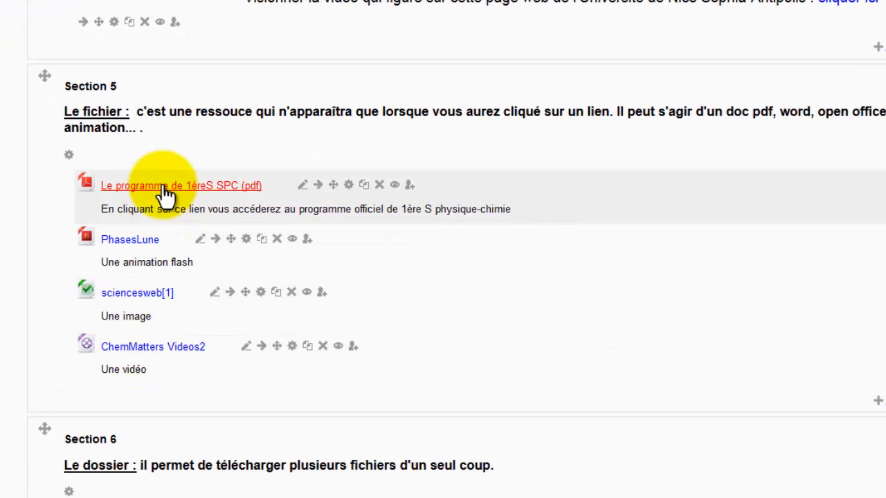
Open the "Le programme de 1èreS SPC (pdf)" resource in Section 5 and maximize its window to view the document
{"action": "left_click", "coordinate": [163, 187]}
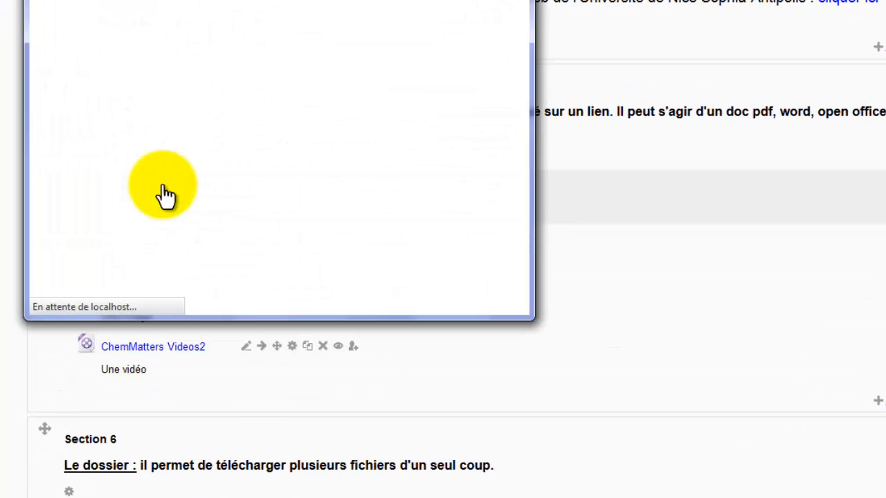
{"action": "left_click_drag", "start_coordinate": [260, 0], "coordinate": [621, 1]}
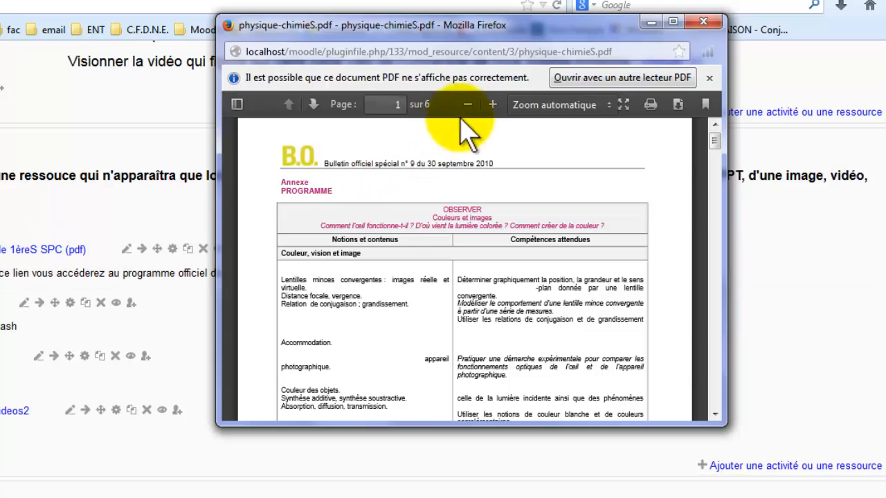
{"action": "left_click", "coordinate": [672, 25]}
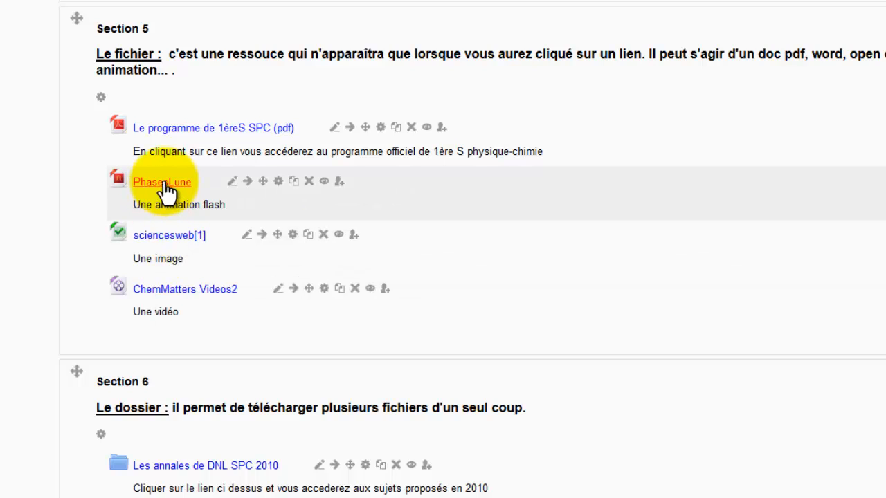
Open the PhasesLune animation, advance through the moon phases, and return to the course page
{"action": "left_click", "coordinate": [166, 190]}
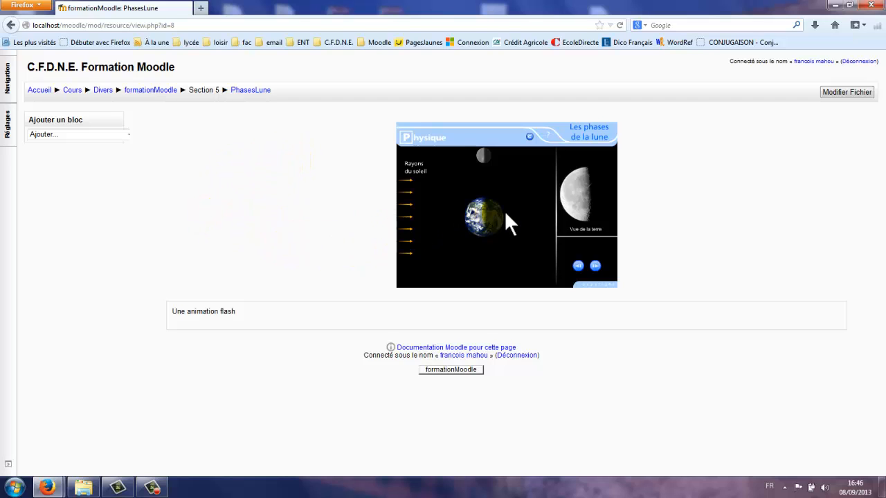
{"action": "left_click", "coordinate": [595, 268]}
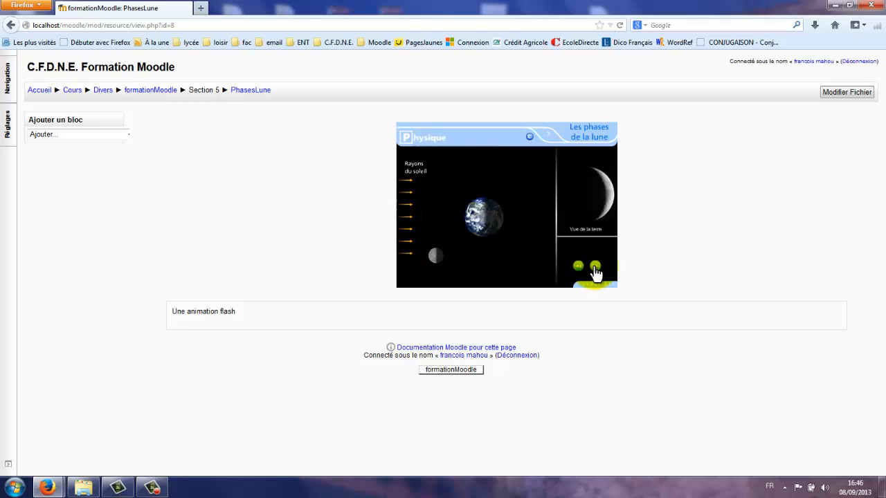
{"action": "left_click", "coordinate": [596, 268]}
{"action": "left_click", "coordinate": [596, 268]}
{"action": "left_click", "coordinate": [595, 268]}
{"action": "left_click", "coordinate": [595, 268]}
{"action": "left_click", "coordinate": [595, 268]}
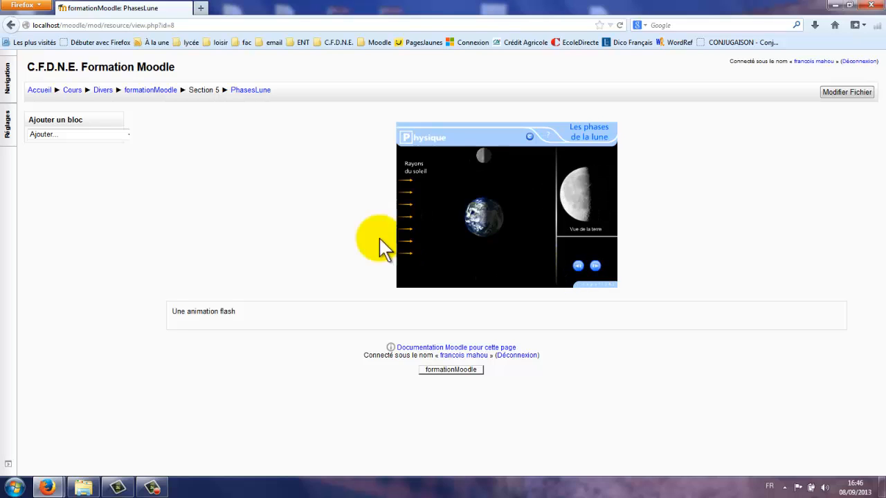
{"action": "left_click", "coordinate": [11, 25]}
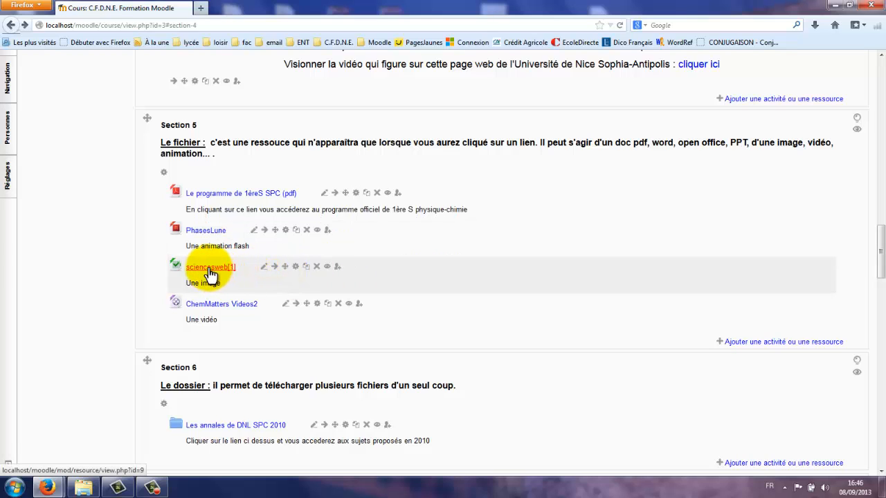
View the sciencesweb[1] image resource and return to the course page
{"action": "left_click", "coordinate": [210, 272]}
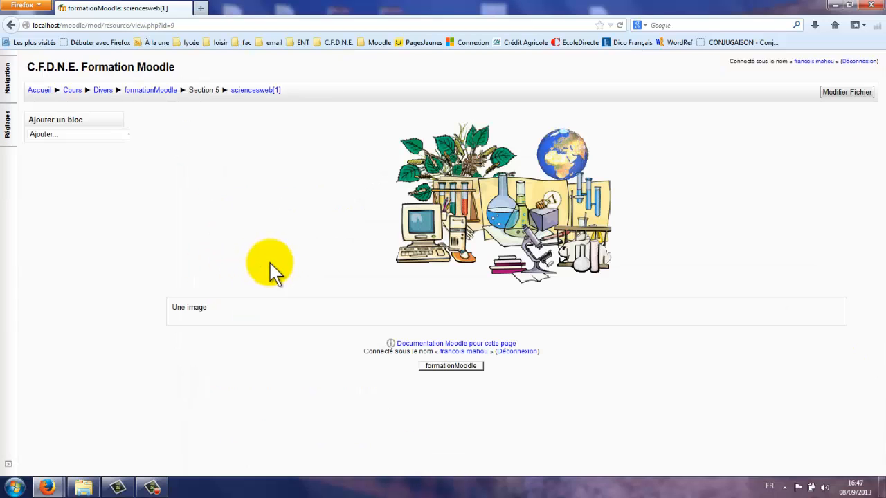
{"action": "left_click", "coordinate": [11, 26]}
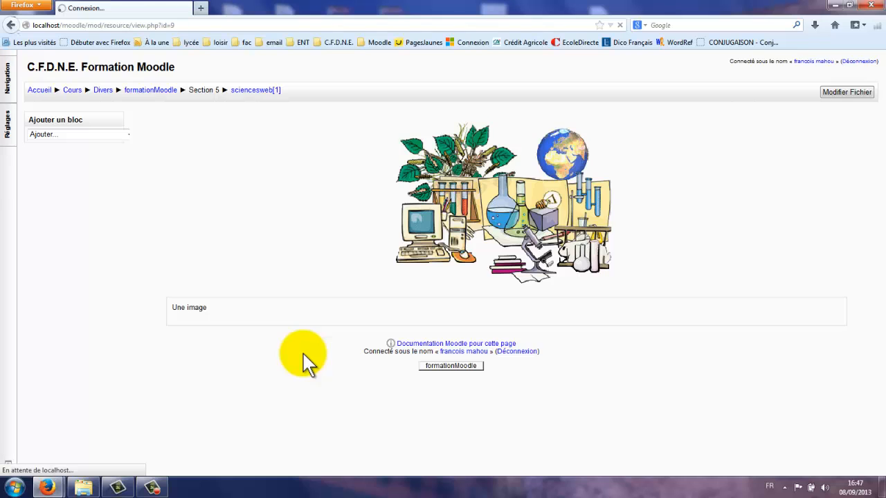
Open the ChemMatters Videos2 resource, preview the video in full screen, and return to the course page
{"action": "left_click", "coordinate": [223, 305]}
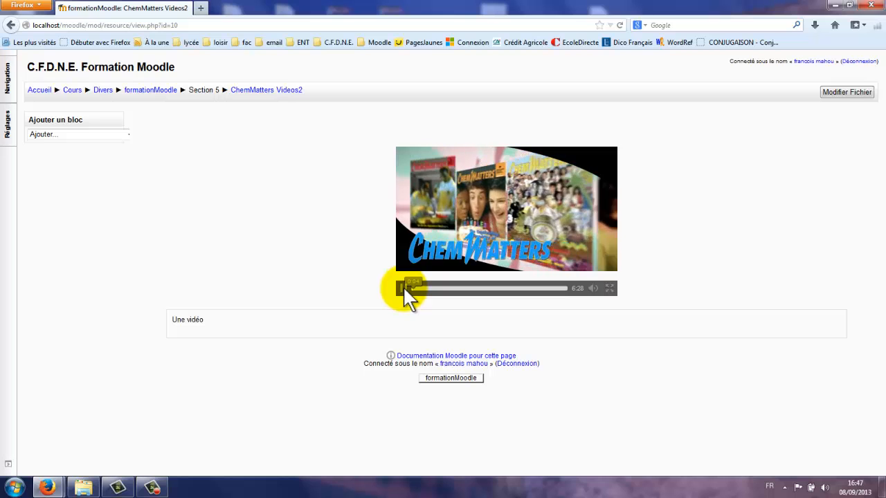
{"action": "left_click", "coordinate": [403, 286]}
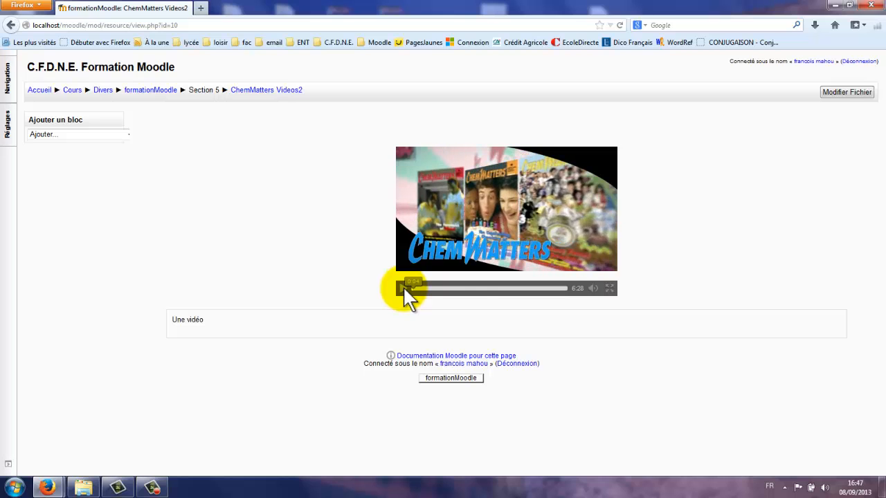
{"action": "left_click", "coordinate": [609, 288]}
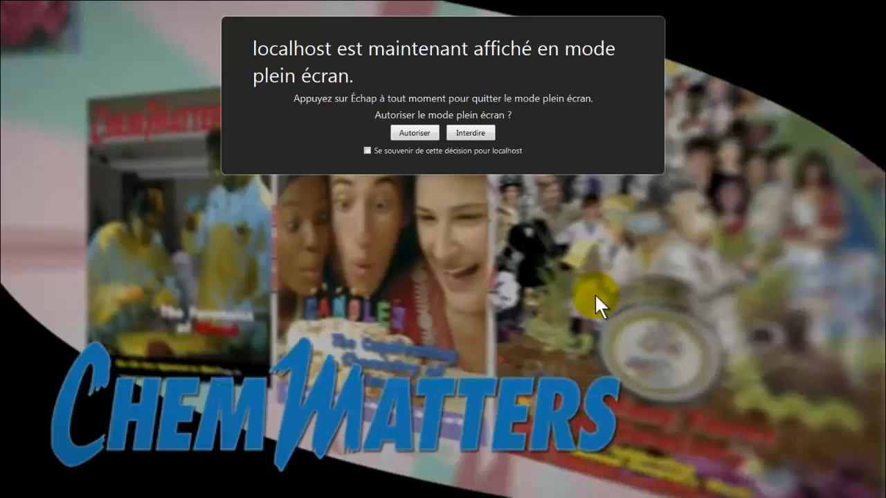
{"action": "left_click", "coordinate": [415, 132]}
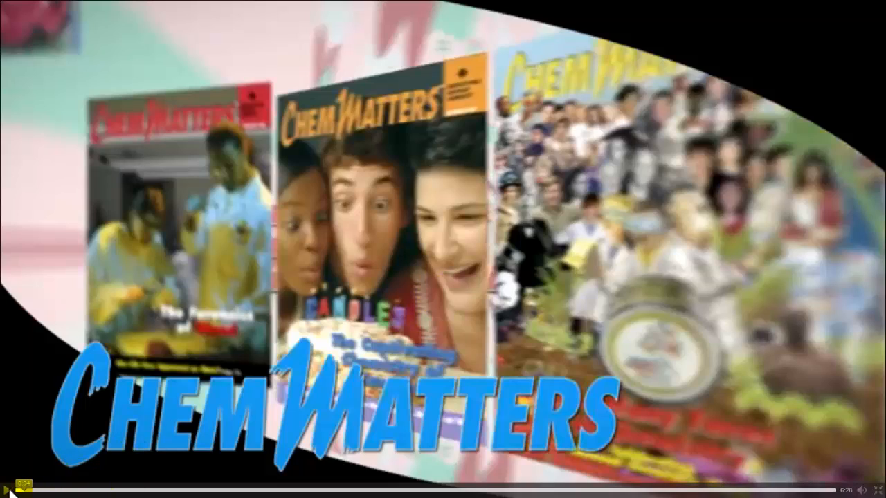
{"action": "left_click", "coordinate": [8, 491]}
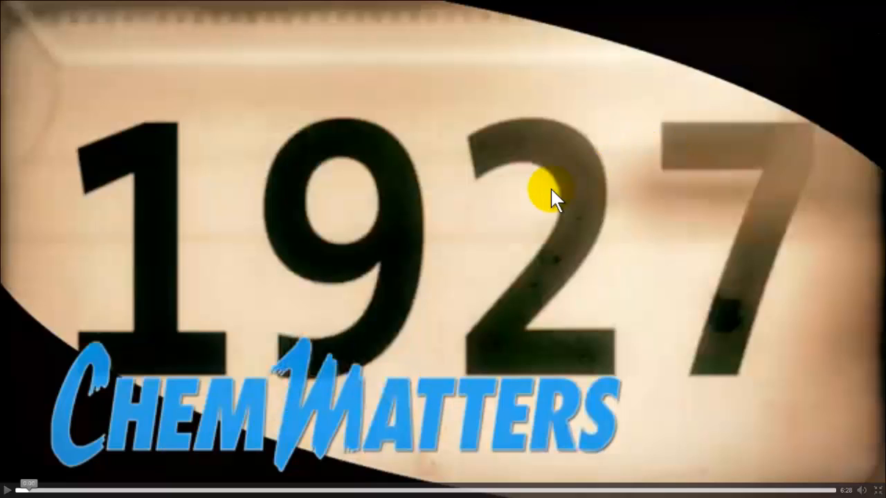
{"action": "key", "text": "Escape"}
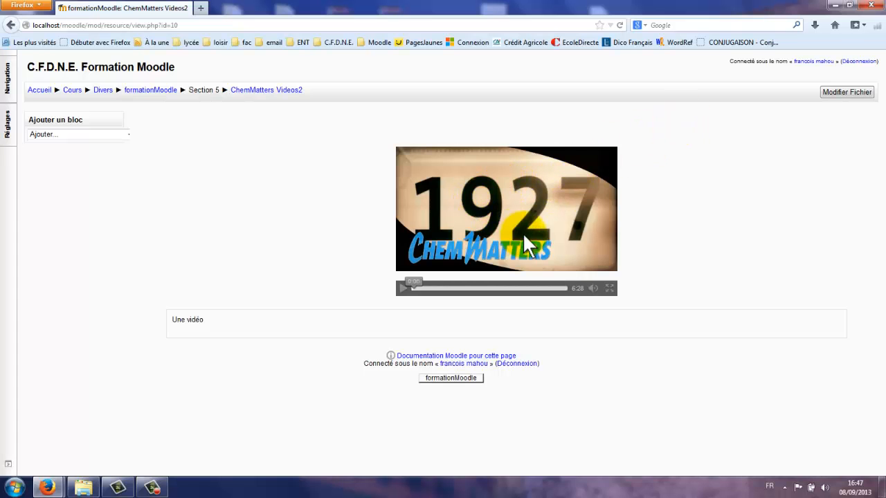
{"action": "left_click", "coordinate": [10, 24]}
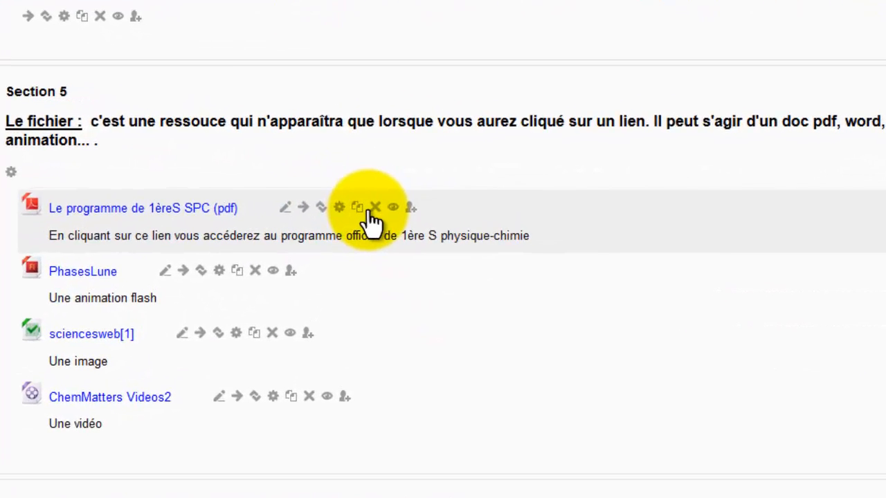
Delete the "Le programme de 1èreS SPC (pdf)" and PhasesLune files from Section 5
{"action": "left_click", "coordinate": [403, 207]}
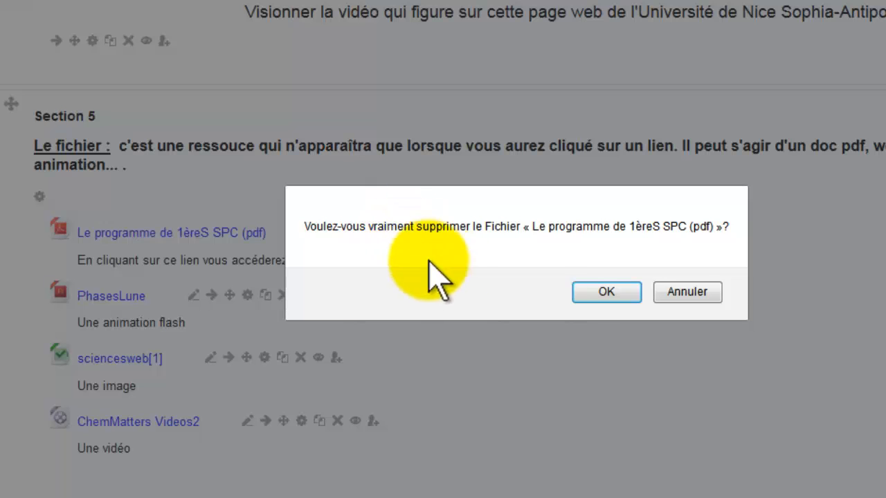
{"action": "left_click", "coordinate": [582, 273]}
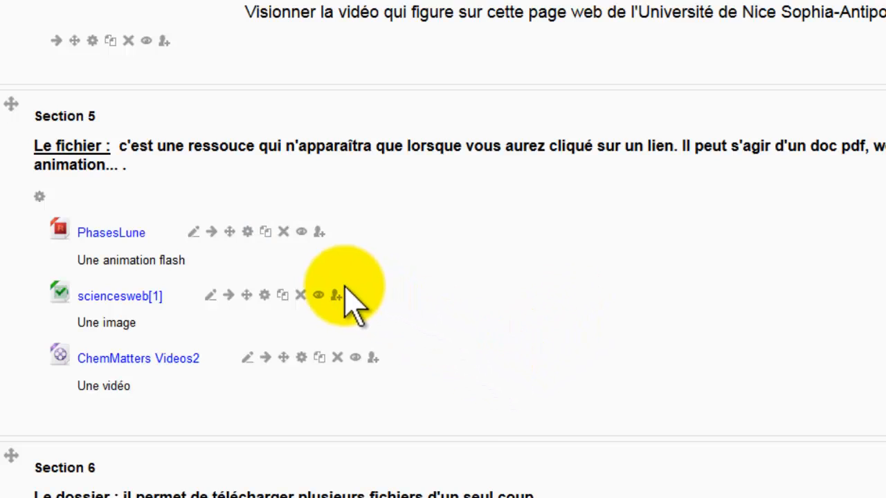
{"action": "left_click", "coordinate": [283, 233]}
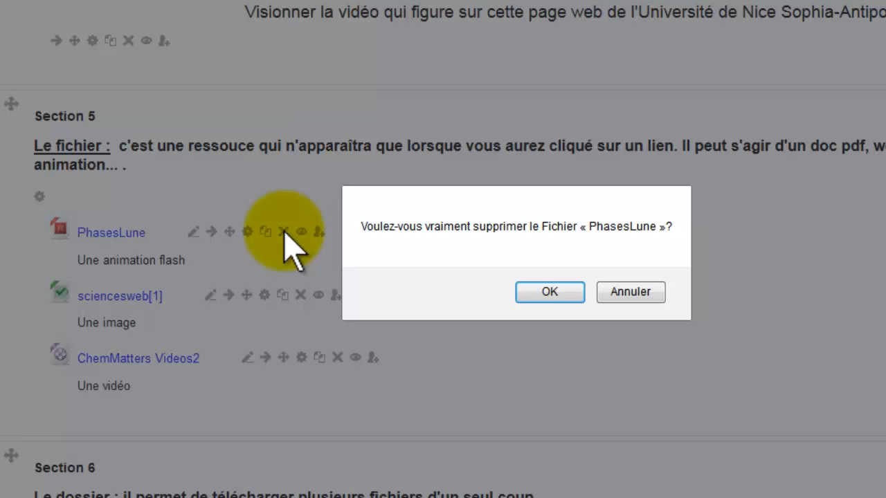
{"action": "left_click", "coordinate": [561, 306]}
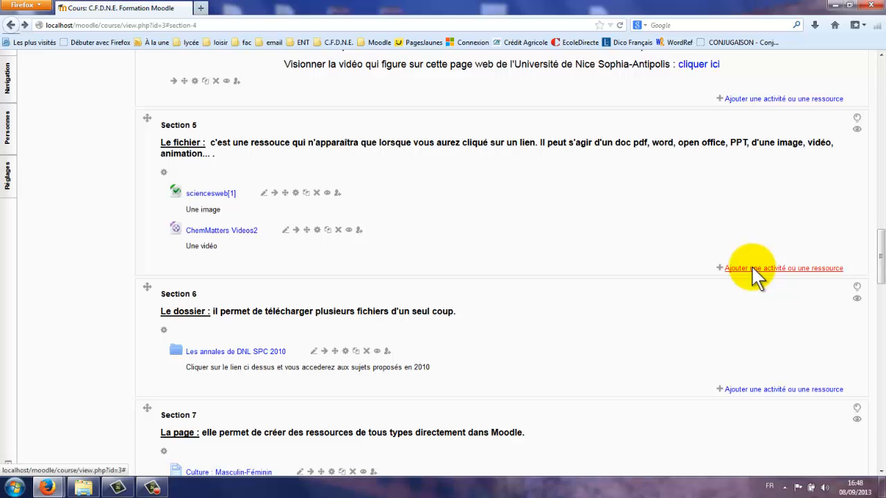
Add a new Fichier resource to Section 5
{"action": "left_click", "coordinate": [755, 271]}
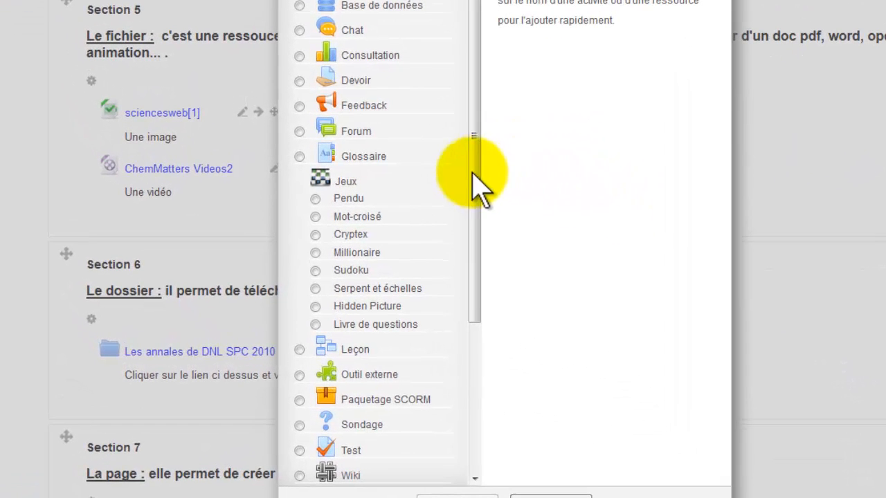
{"action": "scroll", "coordinate": [475, 333], "scroll_direction": "down", "scroll_amount": 5}
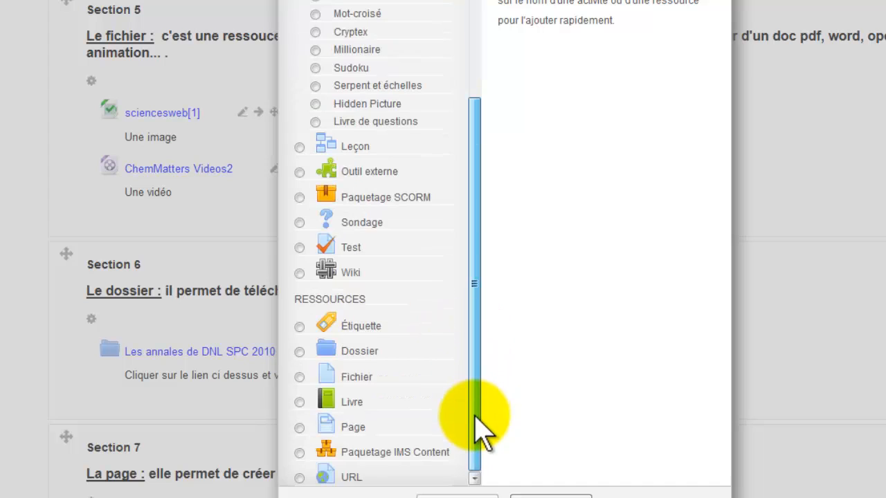
{"action": "left_click", "coordinate": [303, 377]}
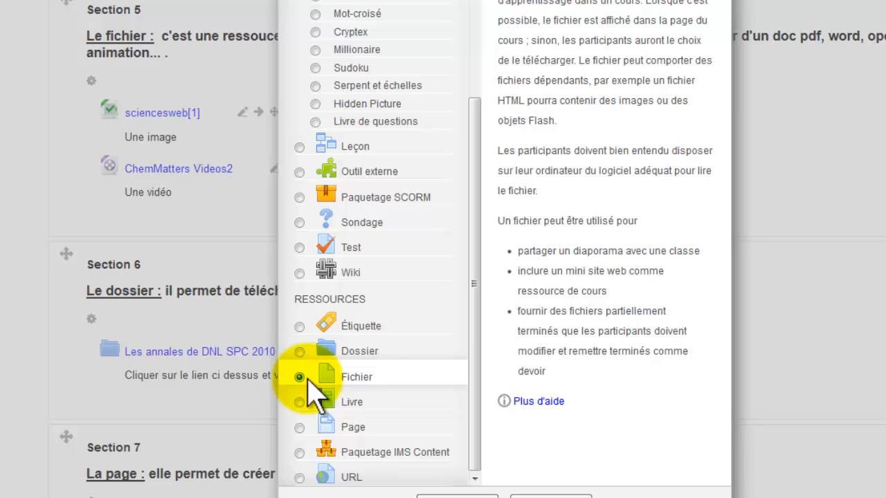
{"action": "left_click", "coordinate": [457, 497]}
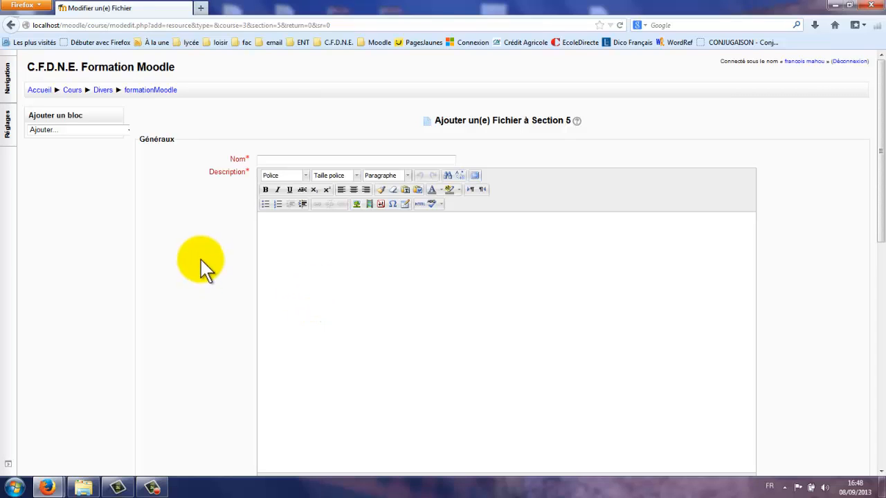
Name the file resource "LE PROGRAMME DE SPC 1ereS" and enter the description "le texte officiel"
{"action": "type", "text": "RAMME DE SPC 1ereS"}
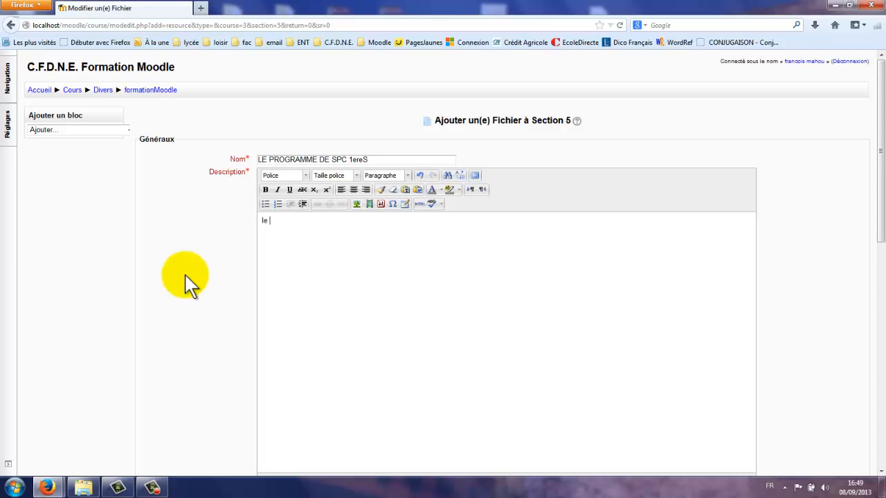
{"action": "type", "text": "xte officiel"}
Enable showing the description on the course page and shrink the description editor box
{"action": "scroll", "coordinate": [229, 304], "scroll_direction": "down", "scroll_amount": 3}
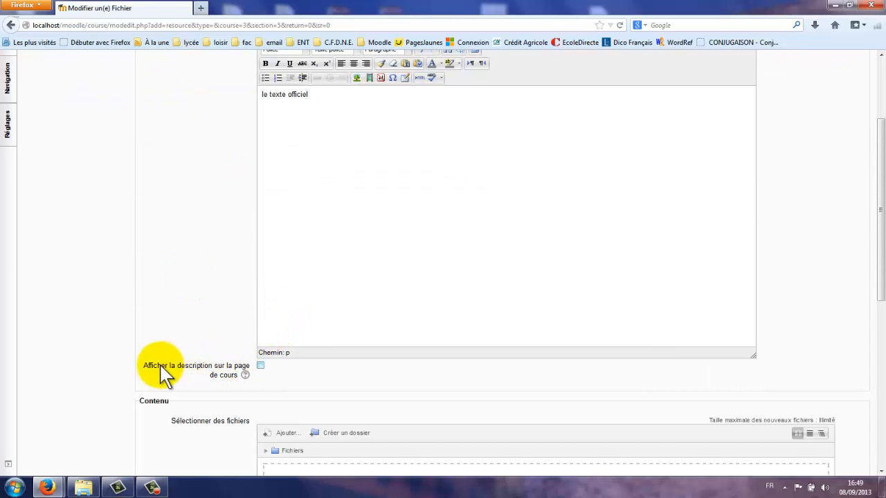
{"action": "left_click", "coordinate": [261, 365]}
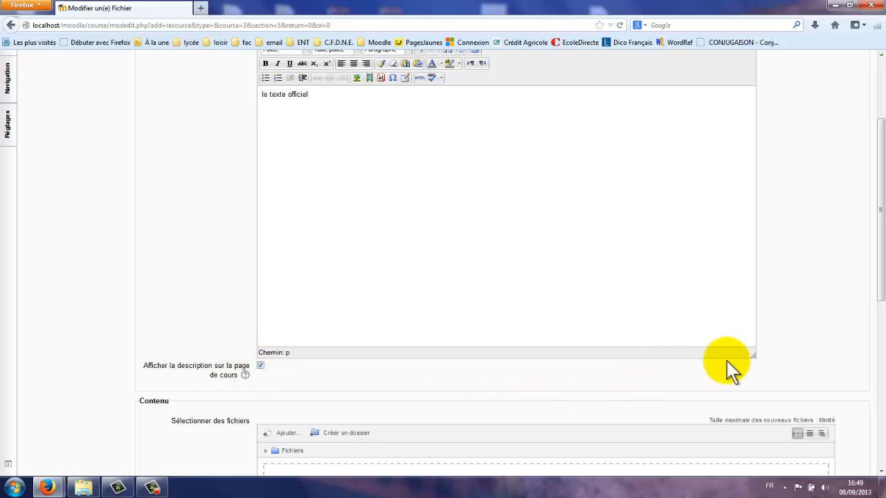
{"action": "left_click_drag", "start_coordinate": [751, 342], "coordinate": [692, 155]}
{"action": "scroll", "coordinate": [547, 183], "scroll_direction": "up", "scroll_amount": 4}
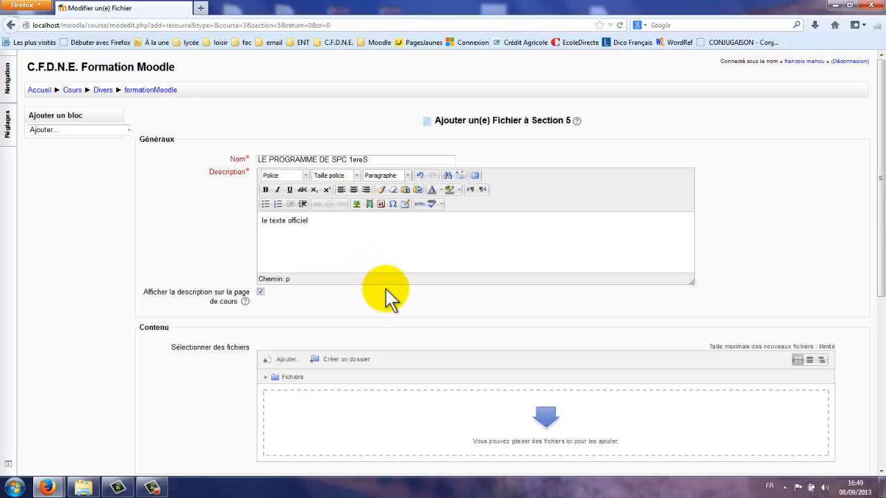
Upload the physique-chimieS PDF from the FICHIER folder in Windows Explorer into the resource's content
{"action": "scroll", "coordinate": [390, 298], "scroll_direction": "down", "scroll_amount": 3}
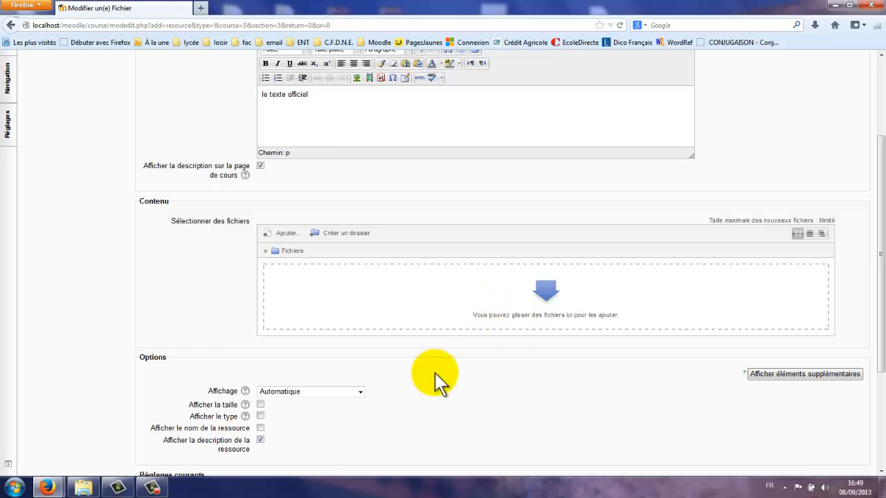
{"action": "left_click", "coordinate": [83, 488]}
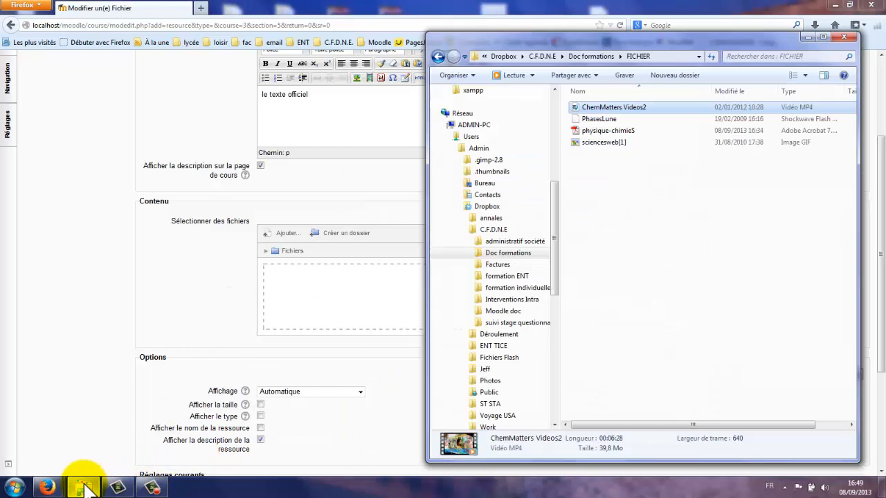
{"action": "left_click_drag", "start_coordinate": [623, 34], "coordinate": [132, 11]}
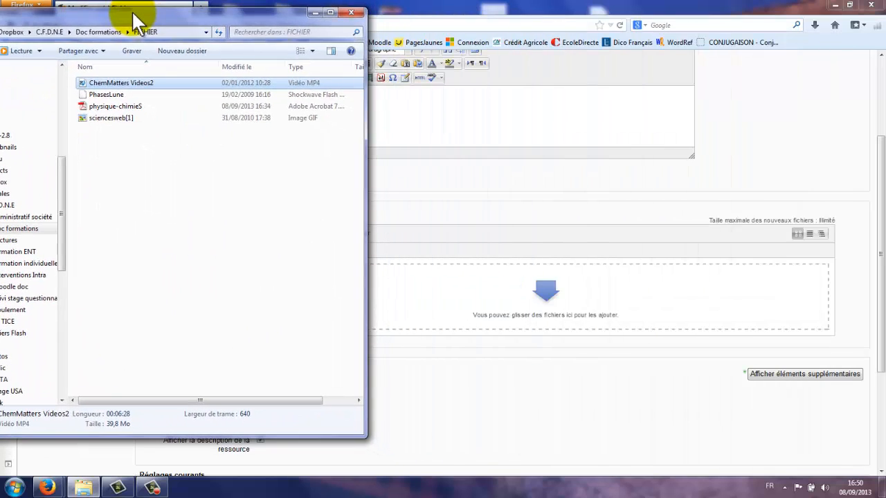
{"action": "left_click", "coordinate": [93, 106]}
{"action": "left_click_drag", "start_coordinate": [136, 133], "coordinate": [558, 313]}
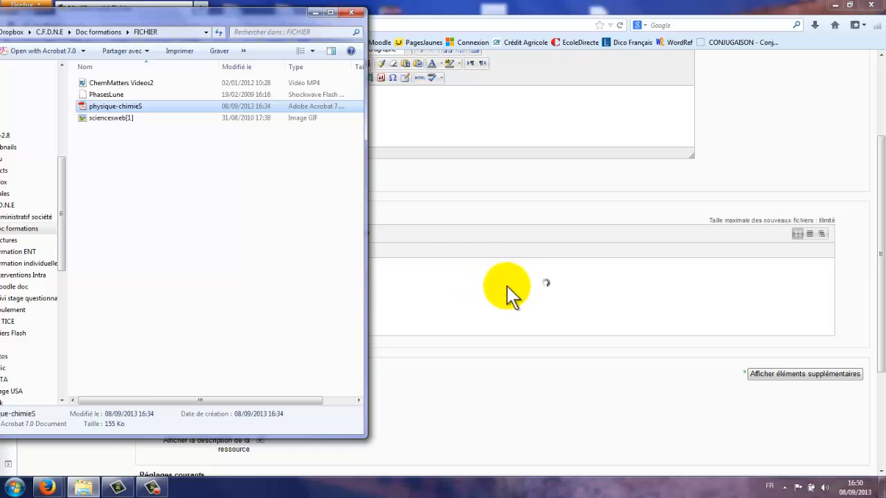
{"action": "left_click", "coordinate": [312, 12]}
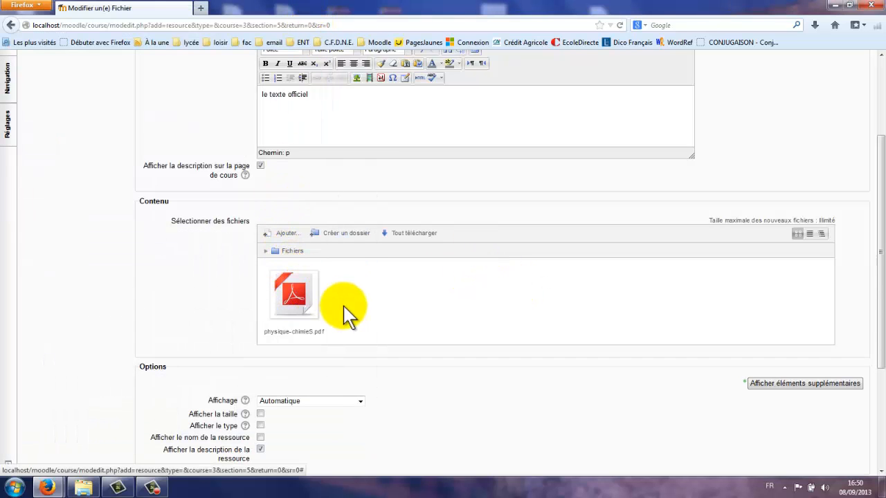
Set the file resource's display to "Dans une fenêtre surgissante" and save it, returning to the course
{"action": "scroll", "coordinate": [361, 327], "scroll_direction": "down", "scroll_amount": 2}
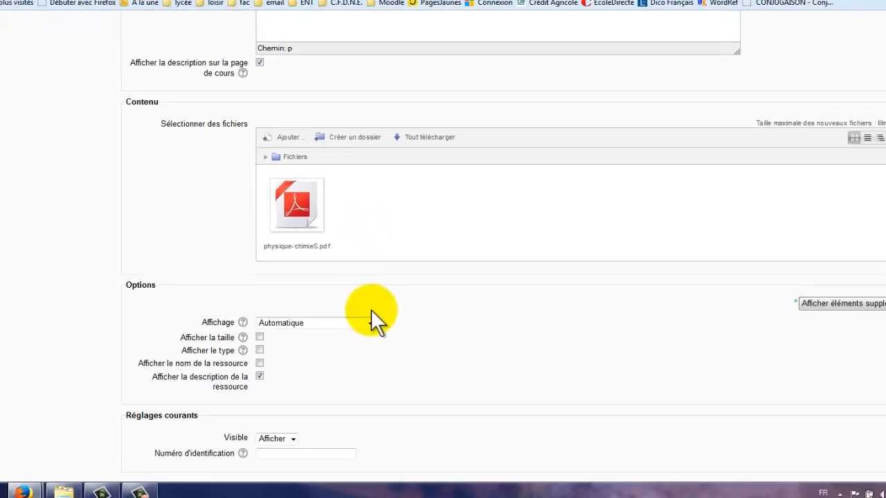
{"action": "scroll", "coordinate": [371, 311], "scroll_direction": "down", "scroll_amount": 3}
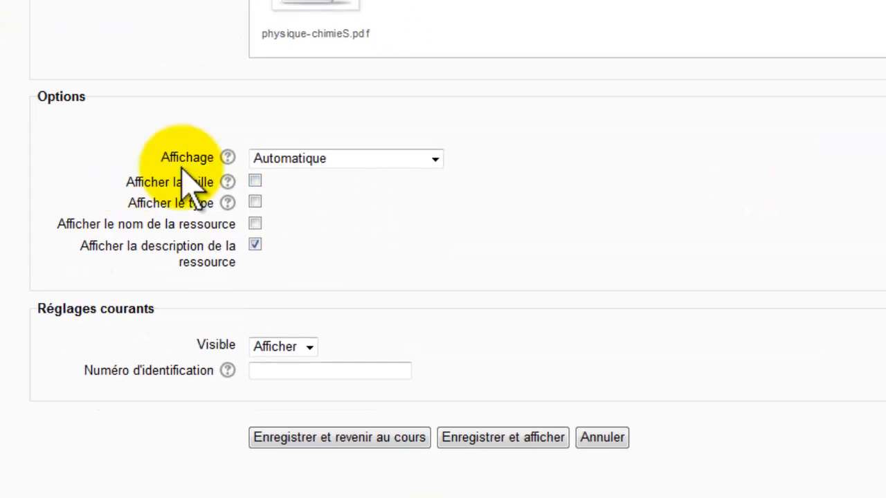
{"action": "left_click", "coordinate": [435, 161]}
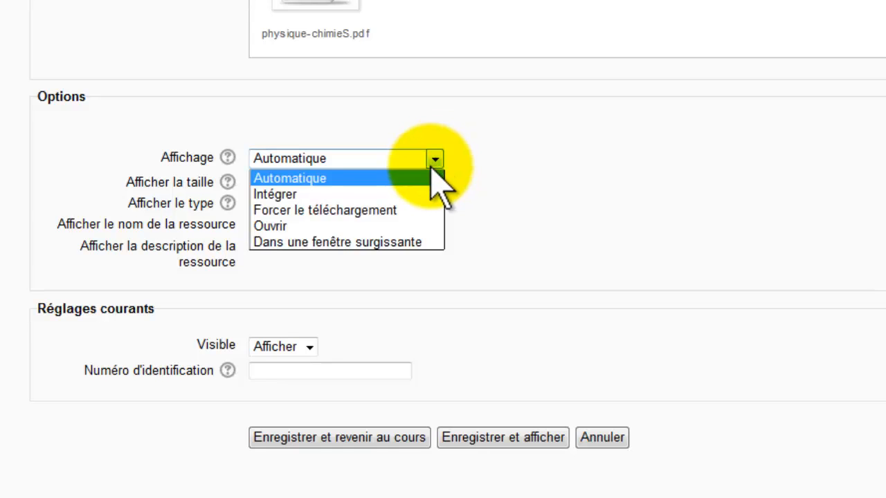
{"action": "left_click", "coordinate": [432, 242]}
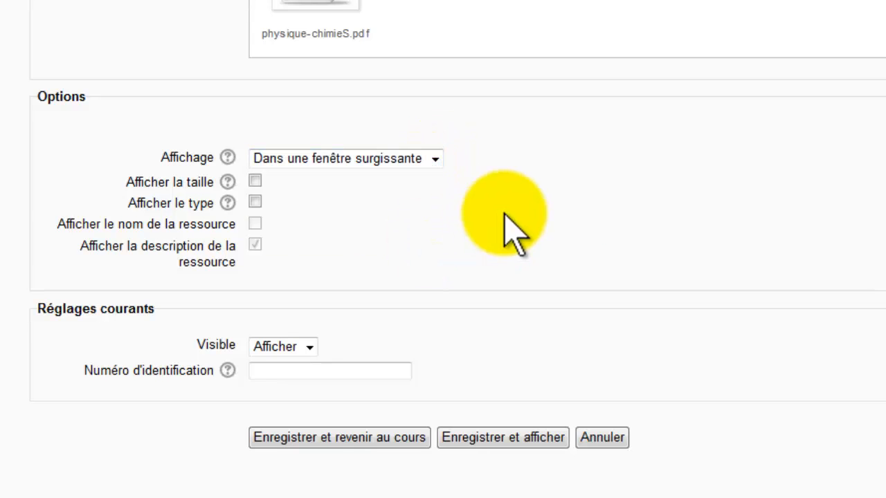
{"action": "scroll", "coordinate": [581, 256], "scroll_direction": "down", "scroll_amount": 2}
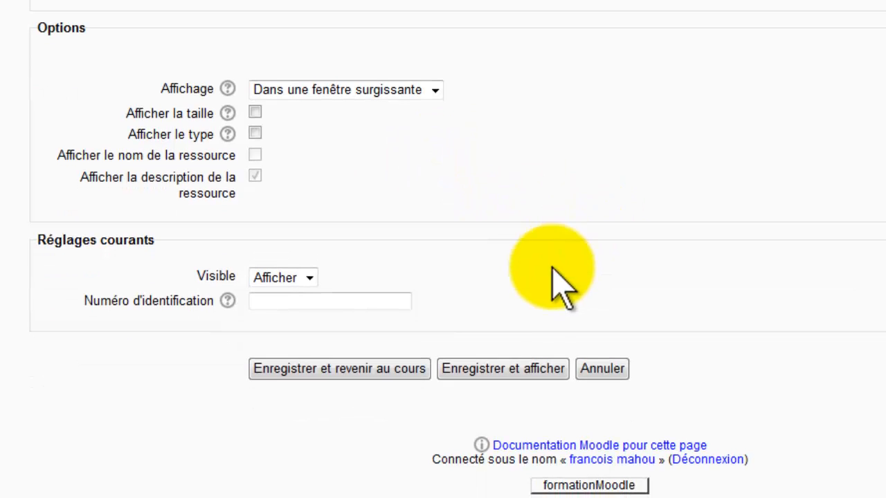
{"action": "left_click", "coordinate": [407, 372]}
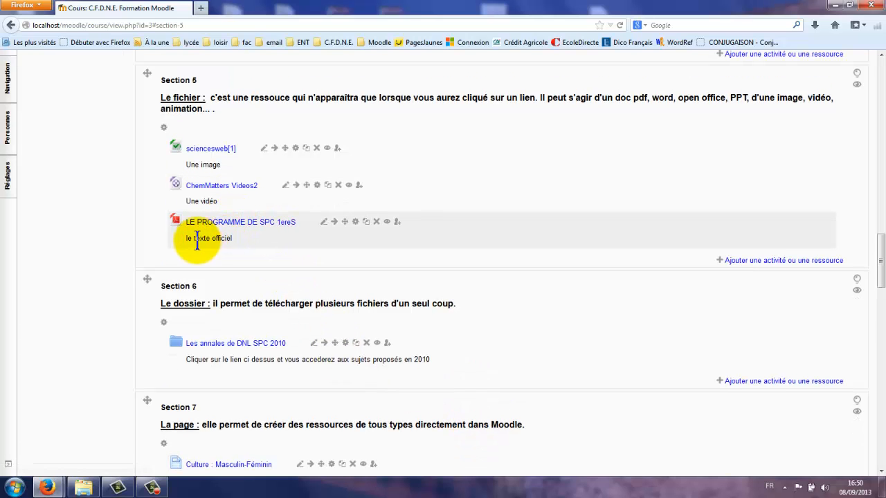
Open the LE PROGRAMME DE SPC 1ereS resource to check its PDF in the pop-up window, and close that window
{"action": "left_click", "coordinate": [263, 223]}
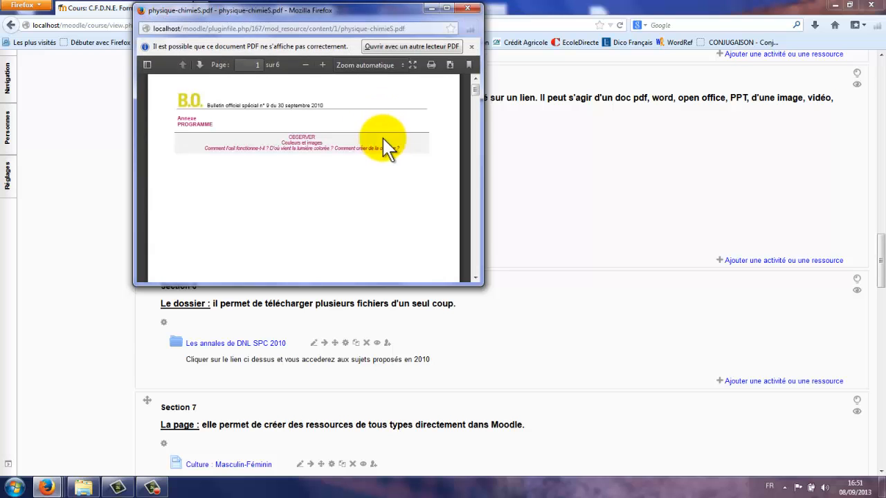
{"action": "scroll", "coordinate": [381, 198], "scroll_direction": "down", "scroll_amount": 2}
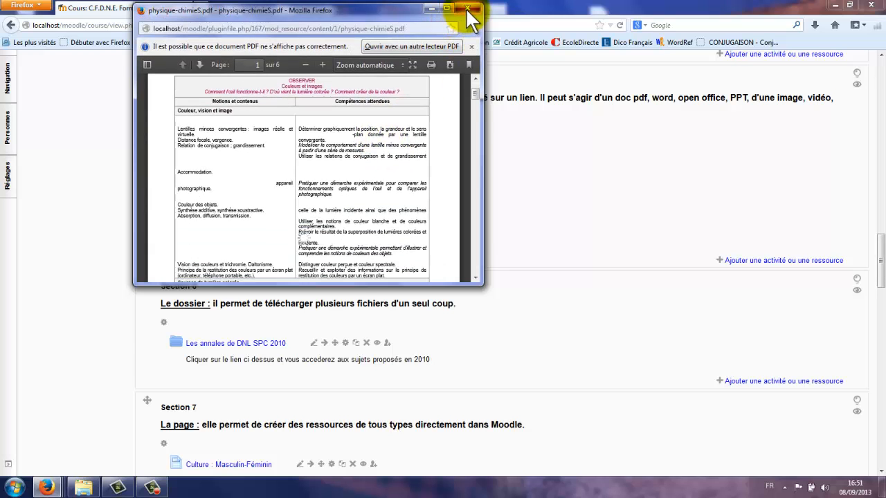
{"action": "left_click", "coordinate": [467, 9]}
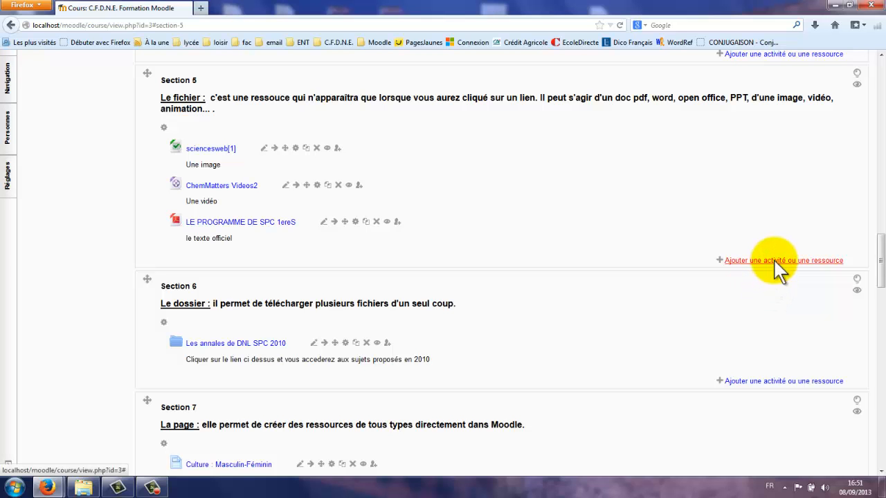
Add a new Fichier resource to Section 5 with the name "les phases de la lune" and the description "a"
{"action": "left_click", "coordinate": [789, 262]}
{"action": "scroll", "coordinate": [349, 386], "scroll_direction": "down", "scroll_amount": 5}
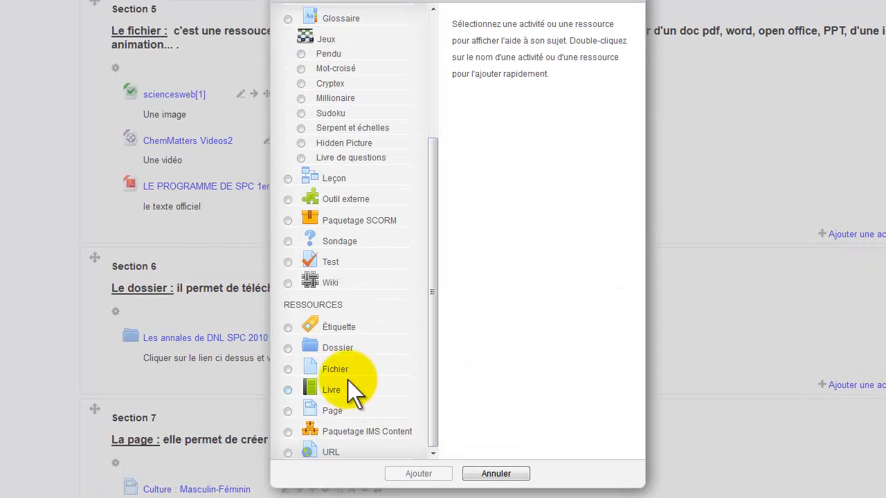
{"action": "left_click", "coordinate": [288, 369]}
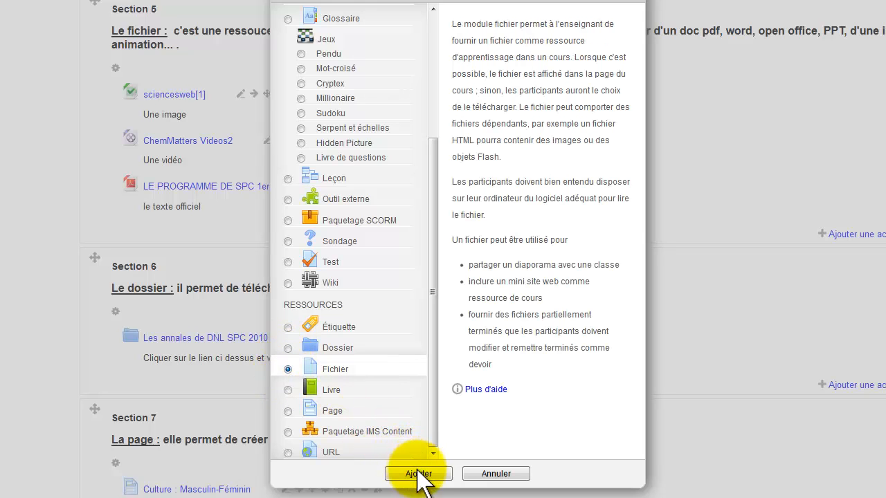
{"action": "left_click", "coordinate": [418, 472]}
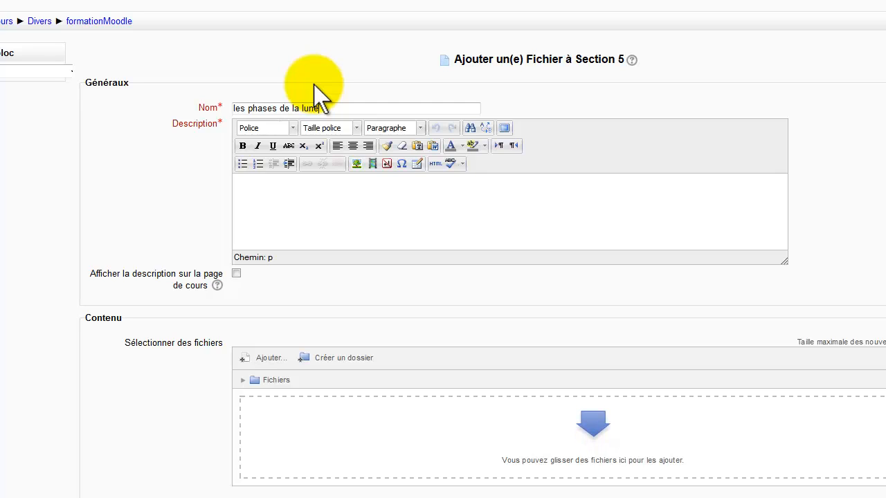
{"action": "left_click", "coordinate": [252, 181]}
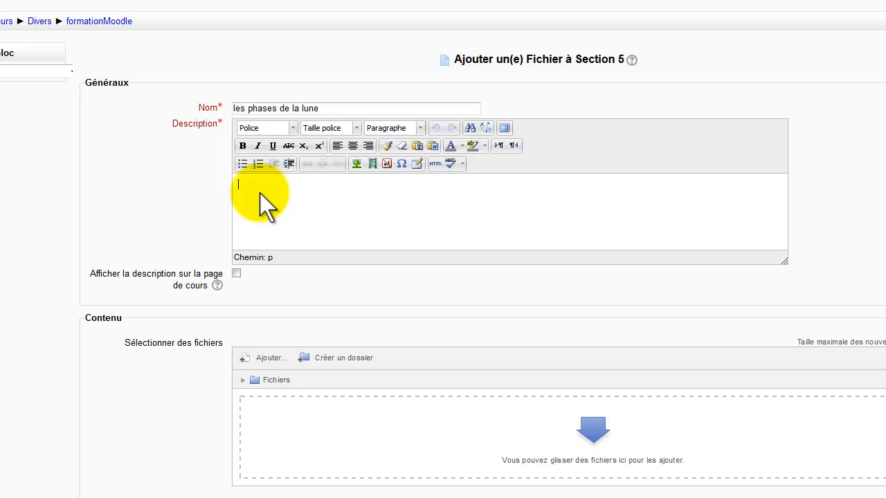
{"action": "type", "text": "a"}
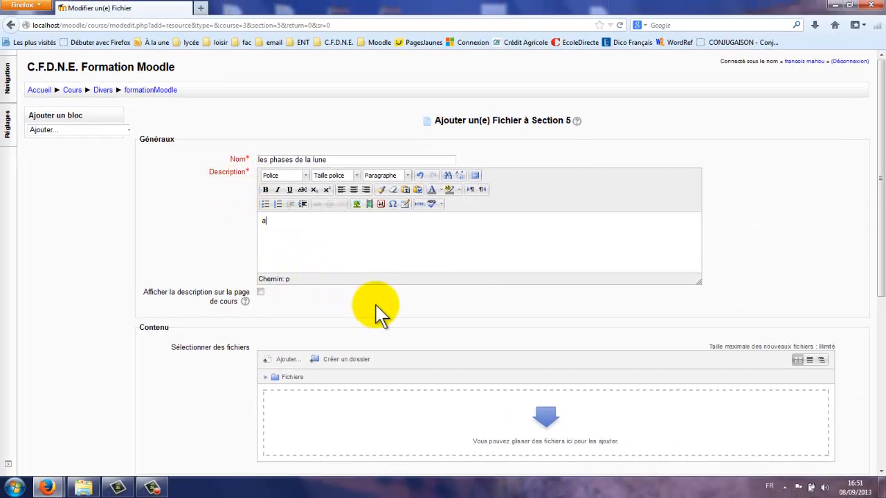
Upload the PhasesLune Flash file from the FICHIER folder in Windows Explorer into the resource's content
{"action": "scroll", "coordinate": [377, 315], "scroll_direction": "down", "scroll_amount": 2}
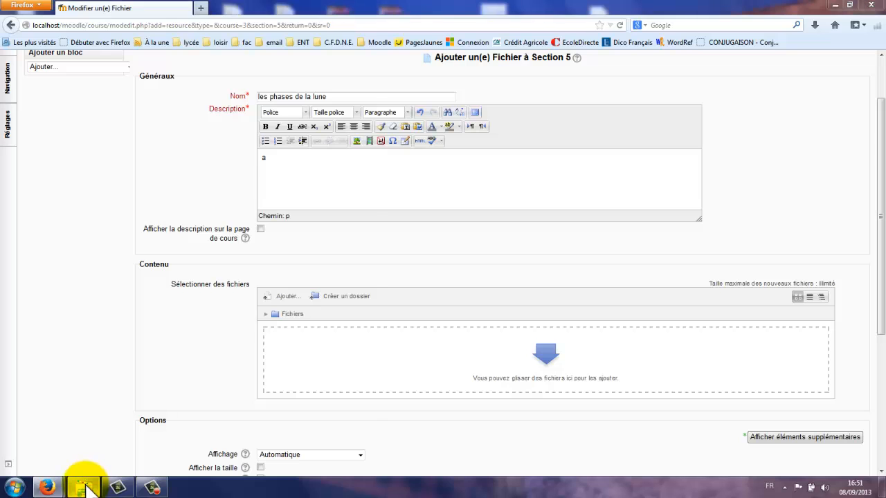
{"action": "left_click", "coordinate": [83, 488]}
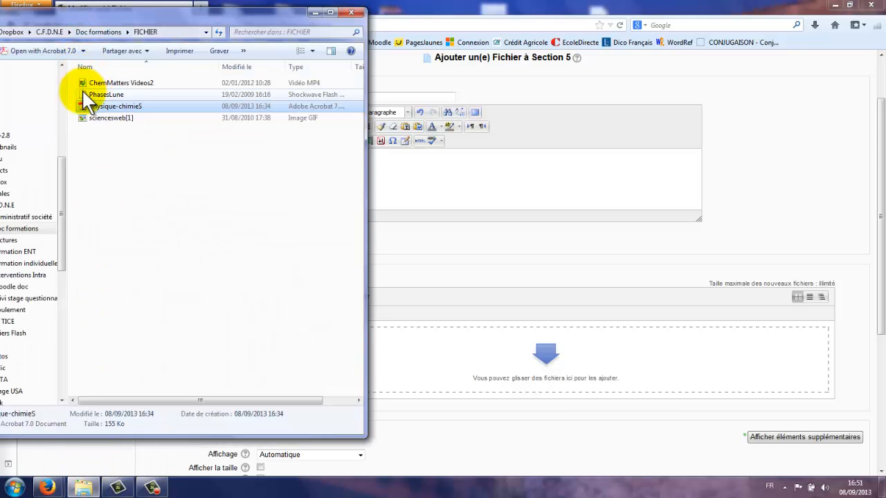
{"action": "left_click_drag", "start_coordinate": [82, 90], "coordinate": [538, 366]}
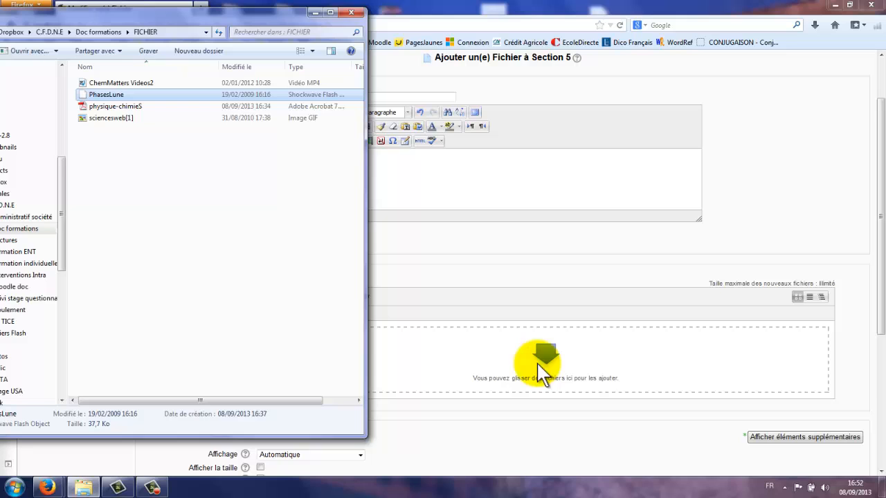
{"action": "left_click", "coordinate": [315, 12]}
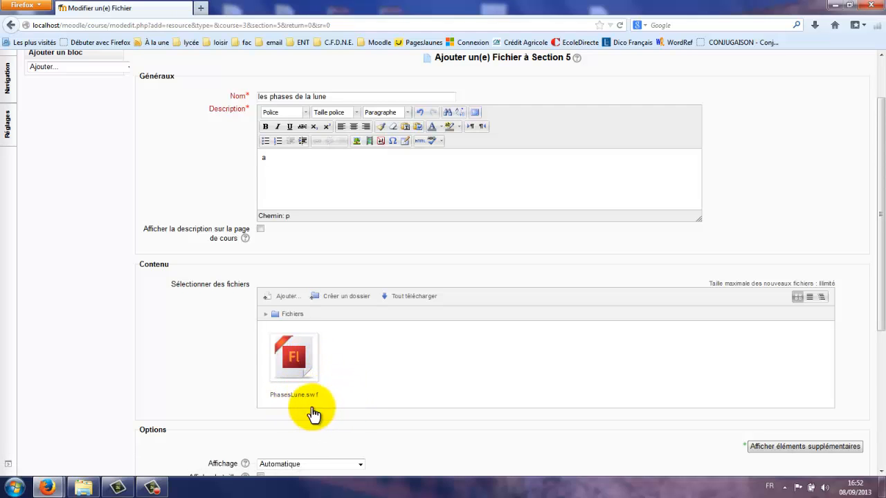
Keep the resource's display set to Automatique and save it, returning to the course
{"action": "scroll", "coordinate": [368, 395], "scroll_direction": "down", "scroll_amount": 2}
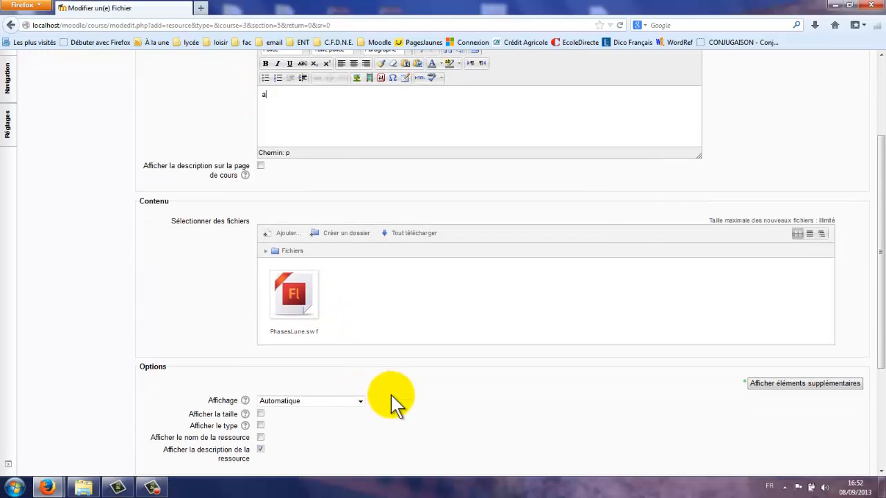
{"action": "scroll", "coordinate": [391, 395], "scroll_direction": "down", "scroll_amount": 2}
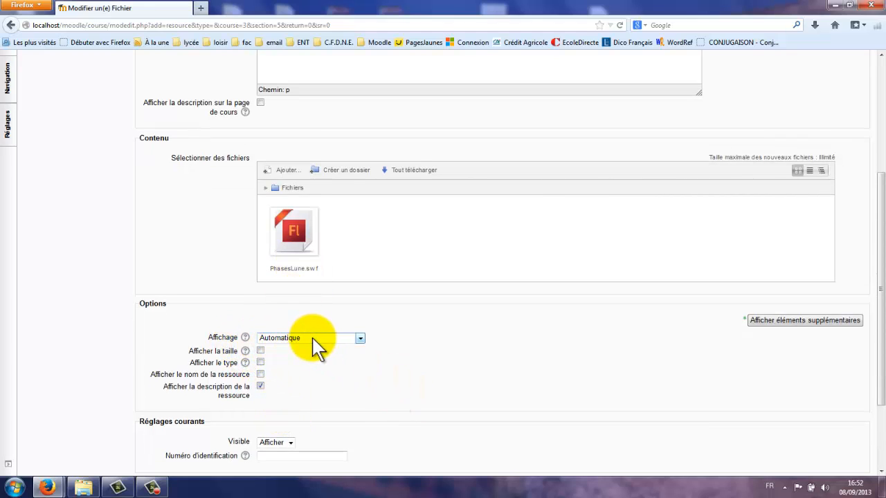
{"action": "scroll", "coordinate": [390, 381], "scroll_direction": "down", "scroll_amount": 3}
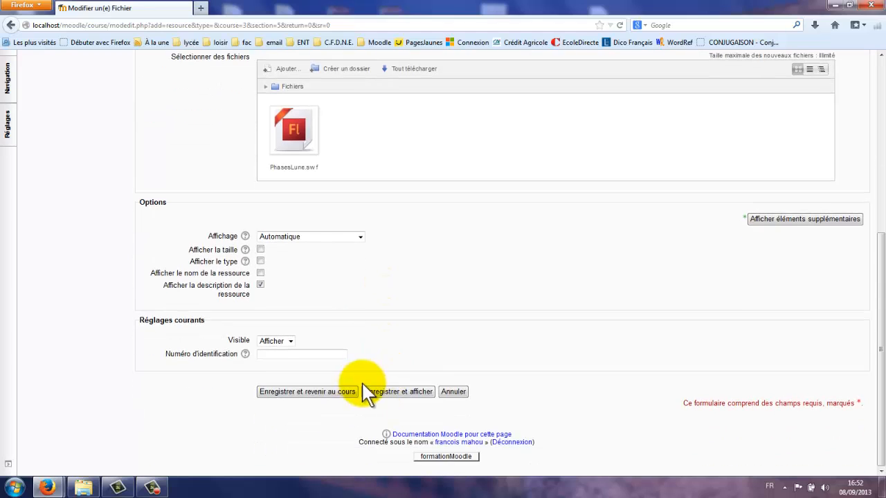
{"action": "left_click", "coordinate": [338, 398]}
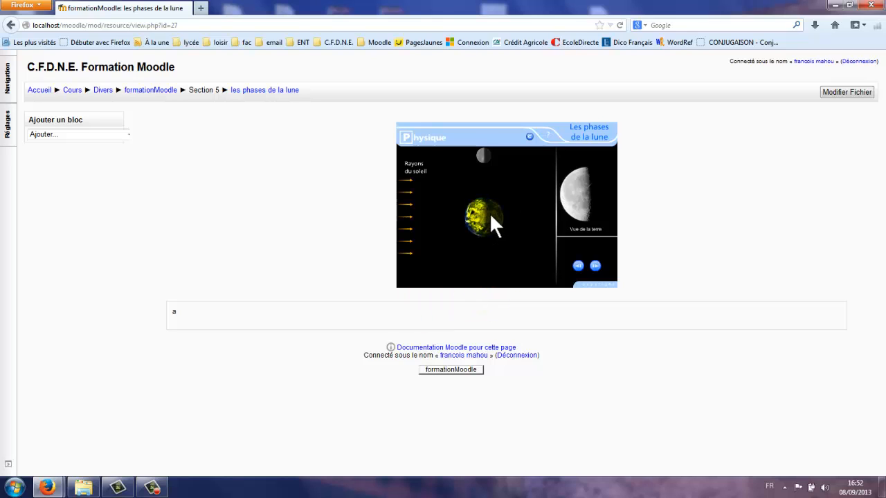
Try out the moon phases animation by advancing it, and go back to the course page
{"action": "left_click", "coordinate": [596, 267]}
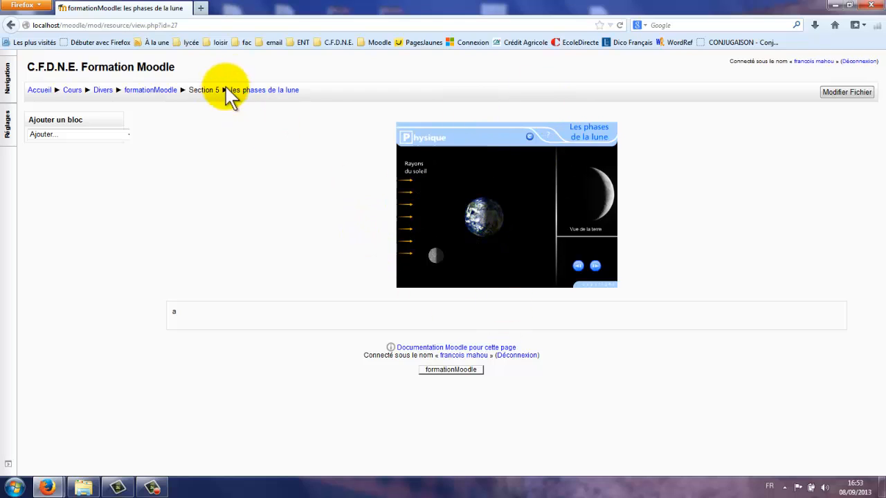
{"action": "left_click", "coordinate": [10, 25]}
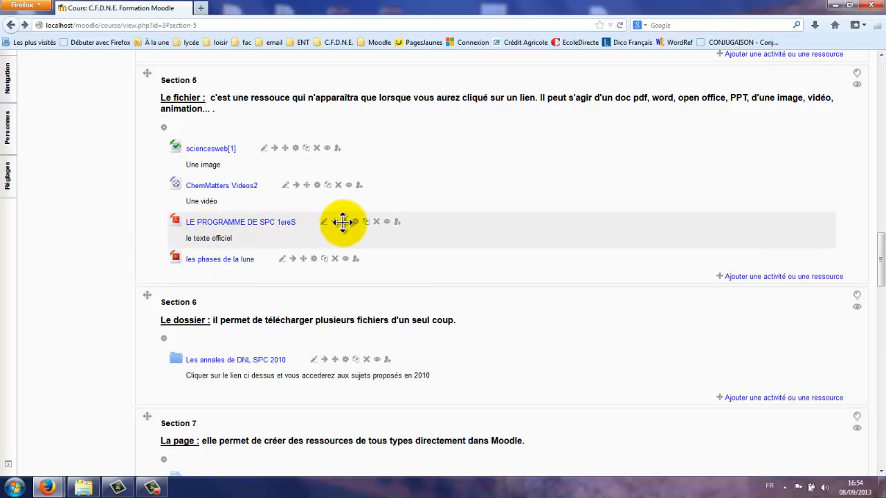
Move LE PROGRAMME DE SPC 1ereS to the top of Section 5 and place les phases de la lune directly below it
{"action": "left_click_drag", "start_coordinate": [344, 222], "coordinate": [330, 153]}
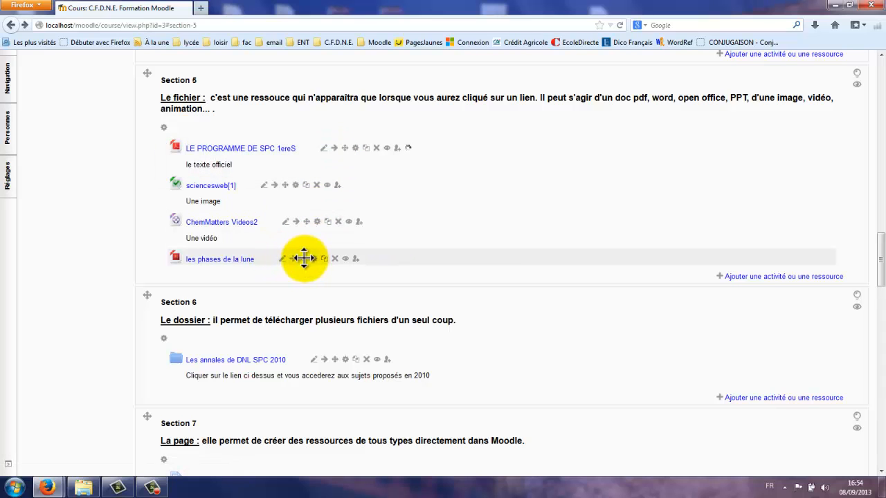
{"action": "left_click_drag", "start_coordinate": [305, 259], "coordinate": [301, 180]}
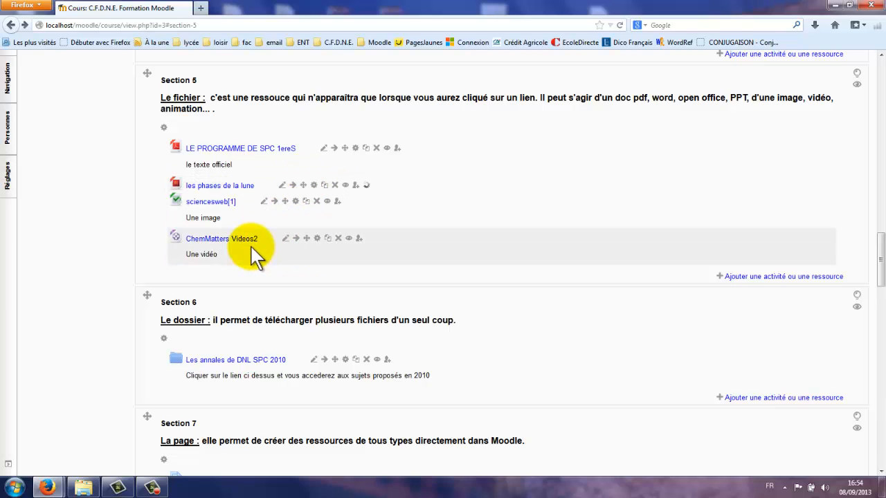